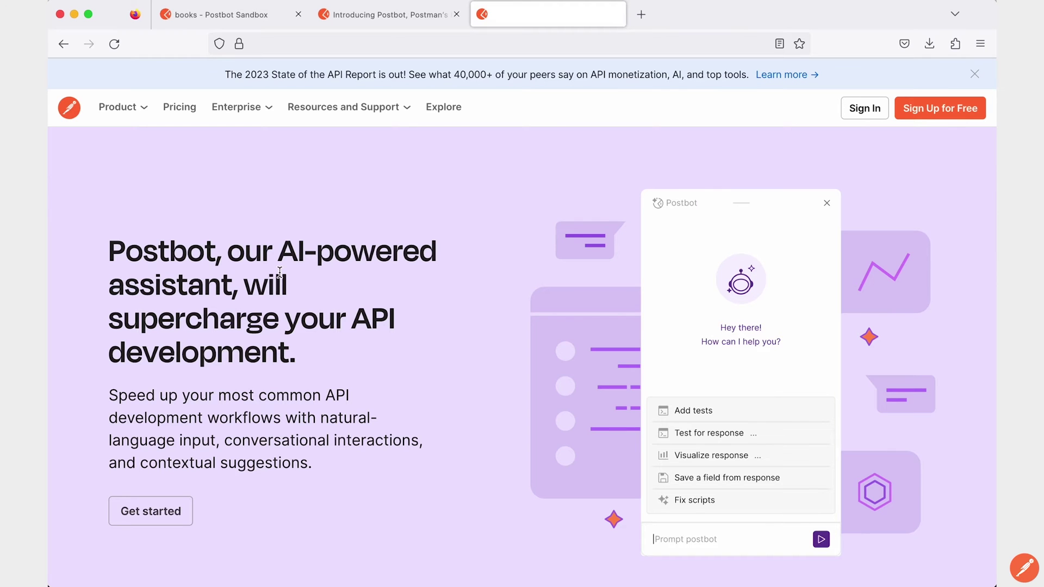
# Send the books request in the Postbot Sandbox tab and enlarge the response and test panes.
pyautogui.click(219, 22)
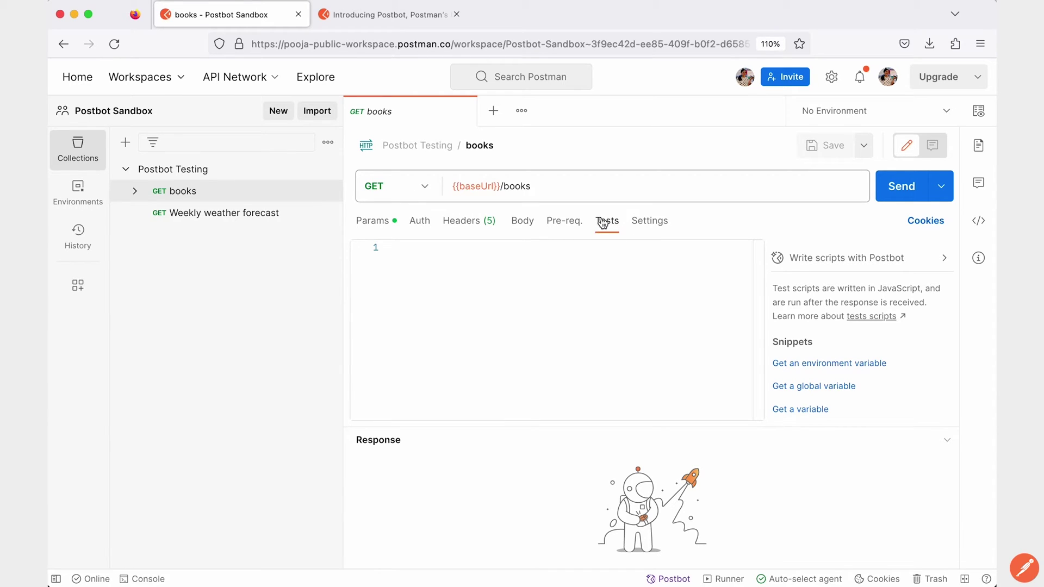
pyautogui.click(887, 187)
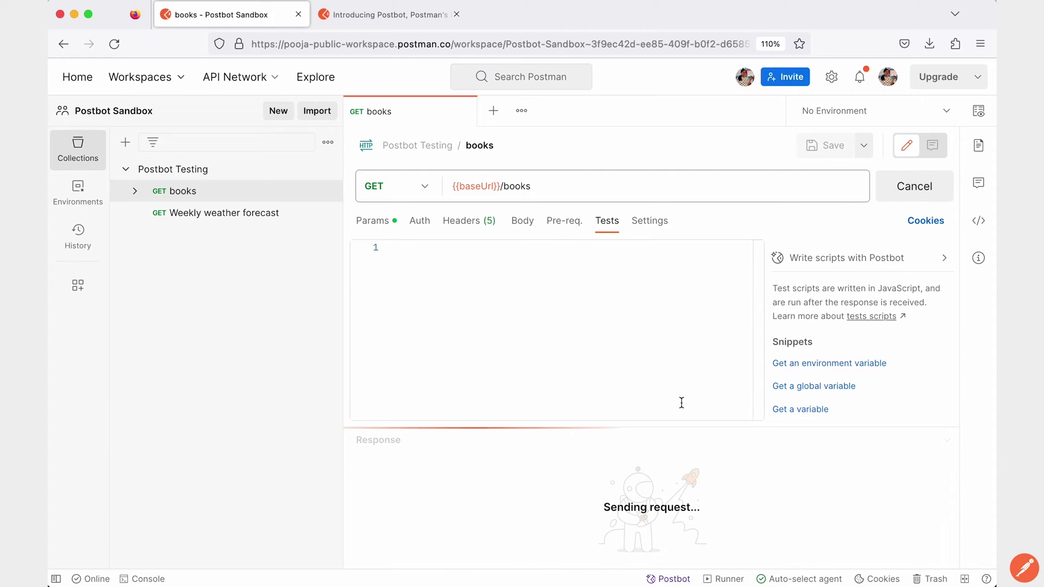
pyautogui.moveTo(652, 423); pyautogui.dragTo(648, 345)
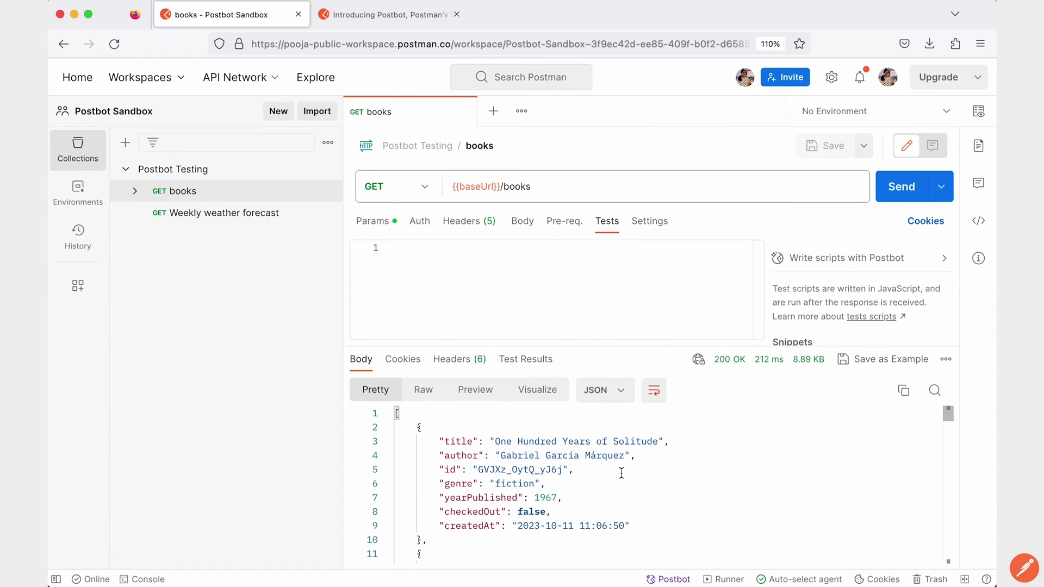
pyautogui.scroll(-3, 620, 473)
pyautogui.scroll(-3, 621, 474)
pyautogui.scroll(-3, 620, 473)
pyautogui.scroll(-1, 621, 474)
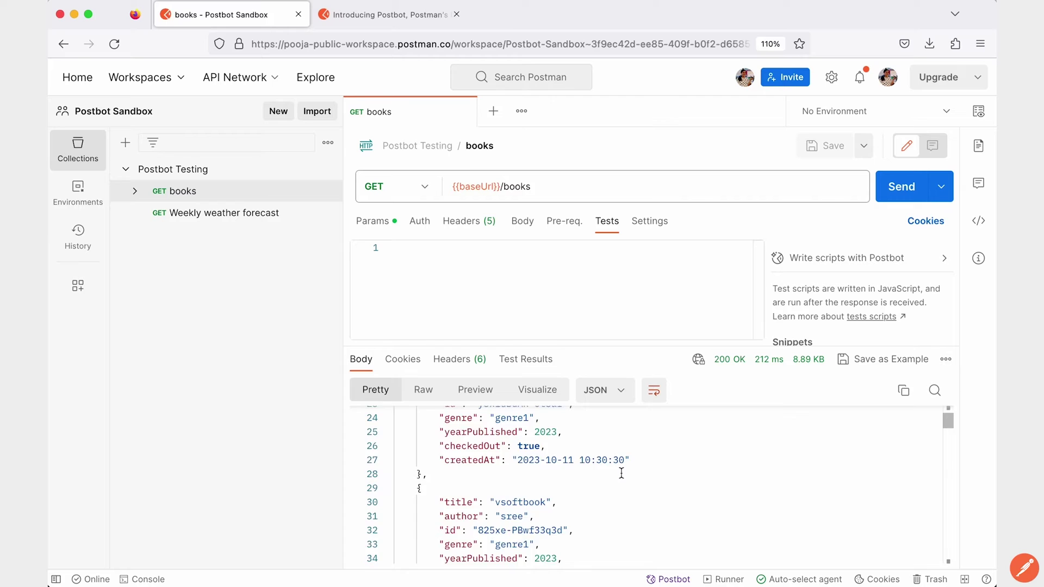
pyautogui.scroll(-2, 621, 473)
pyautogui.scroll(-2, 620, 472)
pyautogui.scroll(-1, 621, 473)
pyautogui.scroll(-2, 620, 473)
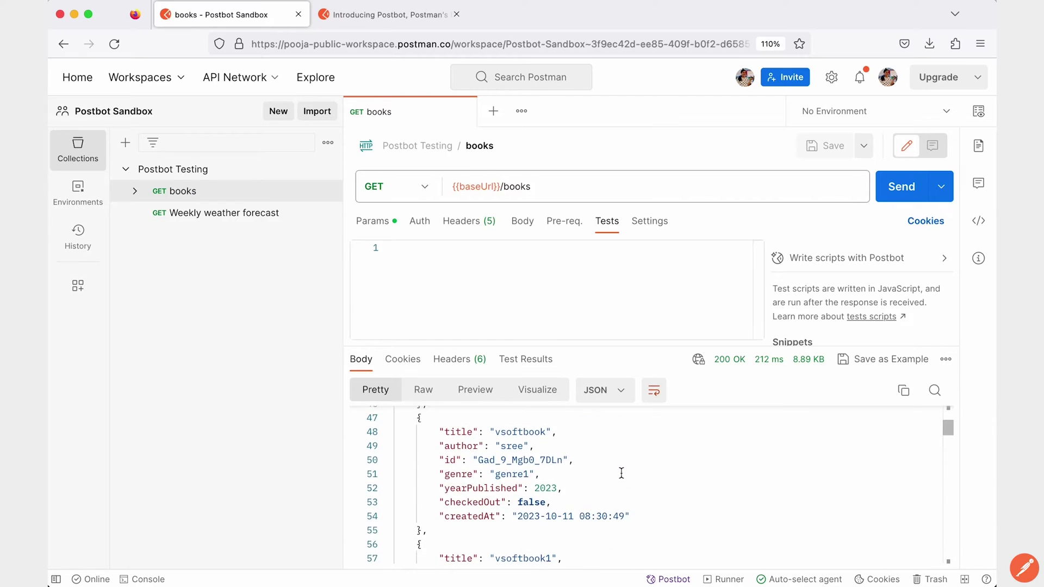
pyautogui.scroll(-2, 621, 472)
pyautogui.moveTo(634, 346); pyautogui.dragTo(634, 401)
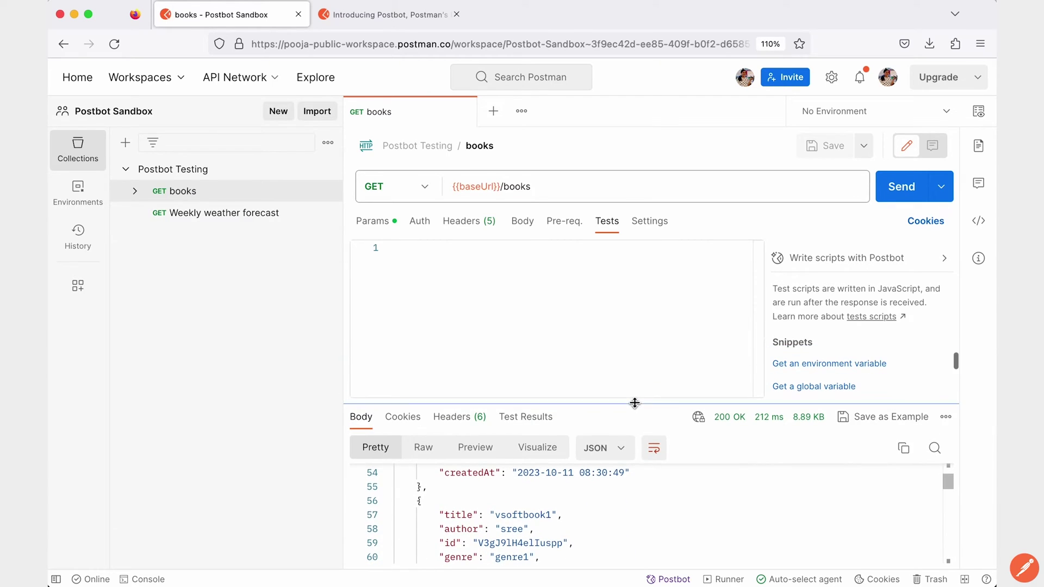
# Have Postbot write a books response-time-under-500-ms test, then begin a fiction-genre prompt.
pyautogui.click(895, 255)
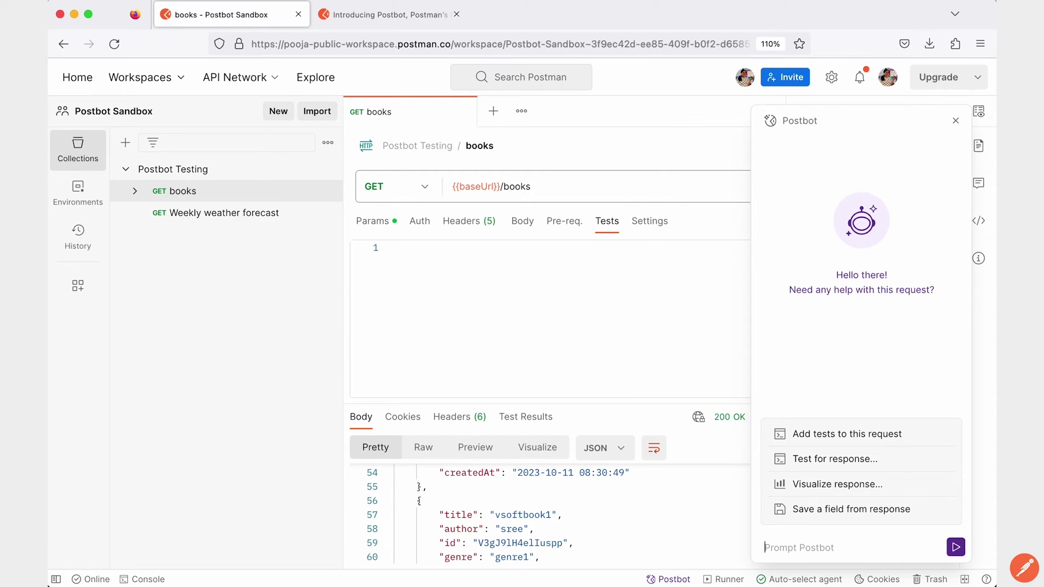
pyautogui.write('write')
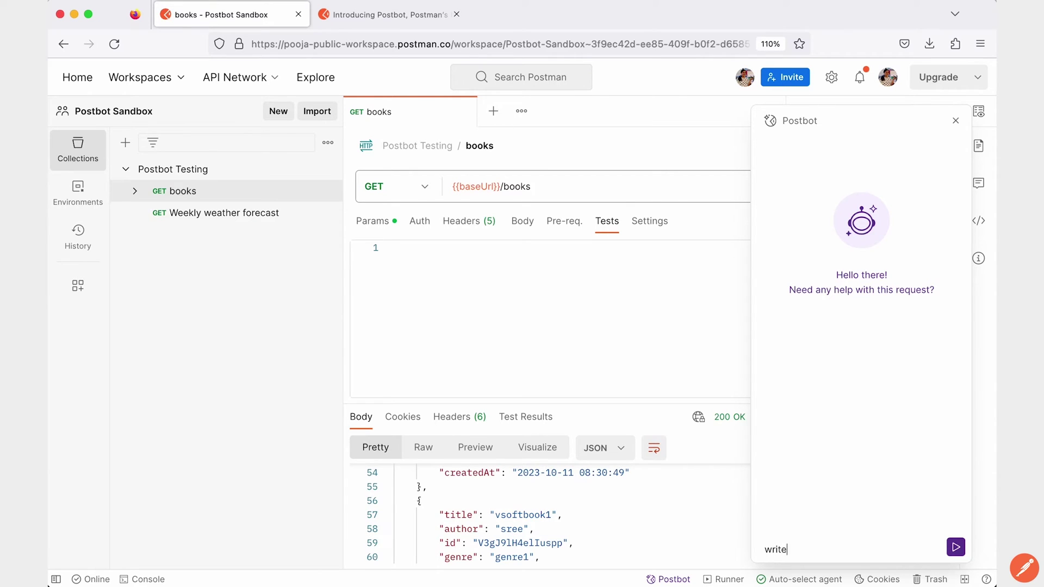
pyautogui.write(' me a test ')
pyautogui.write('for respo')
pyautogui.write('nse time')
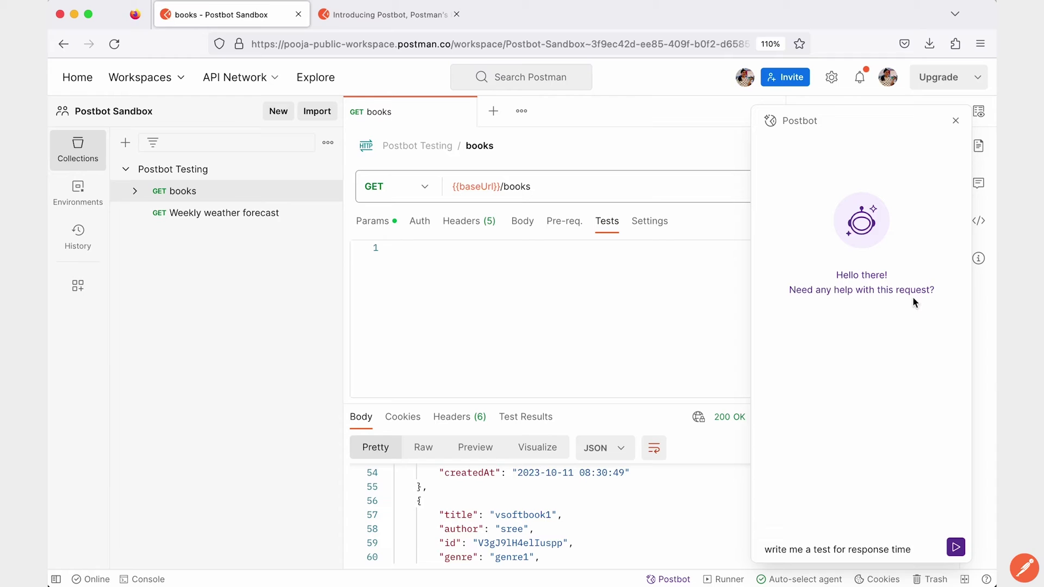
pyautogui.click(955, 548)
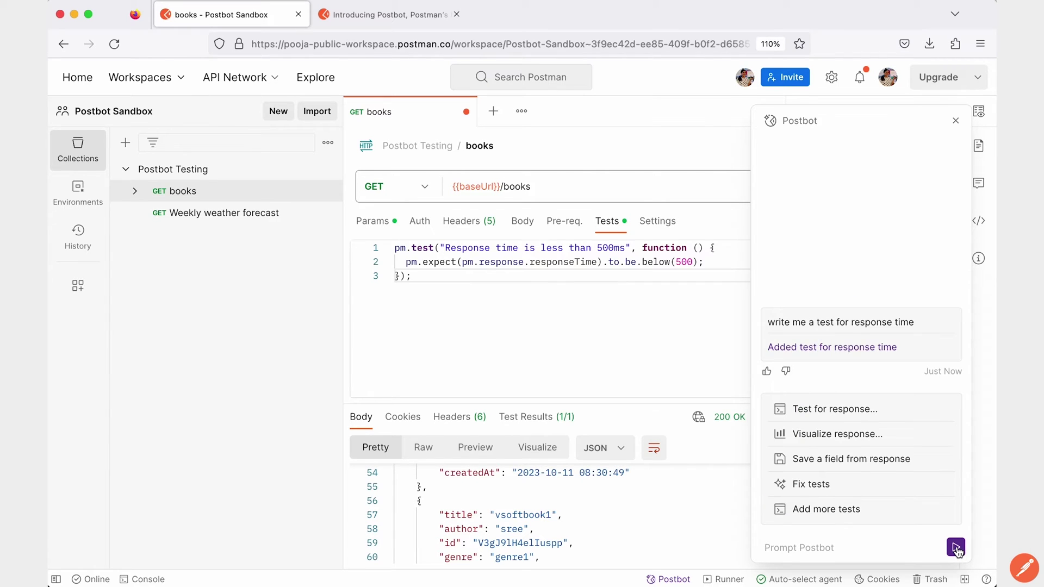
pyautogui.click(880, 539)
pyautogui.write('tes')
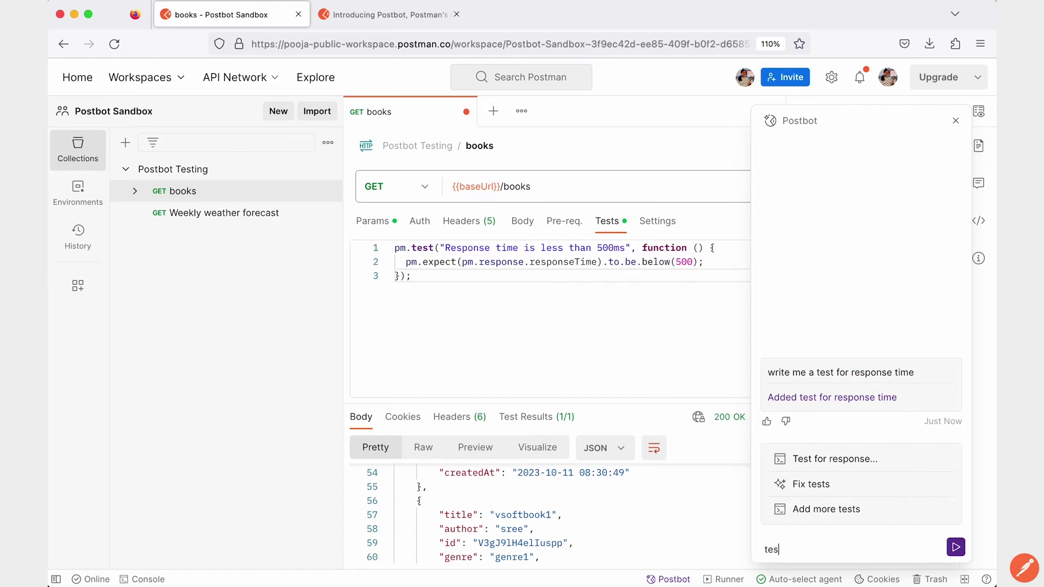
pyautogui.write('t o')
pyautogui.write('ne book')
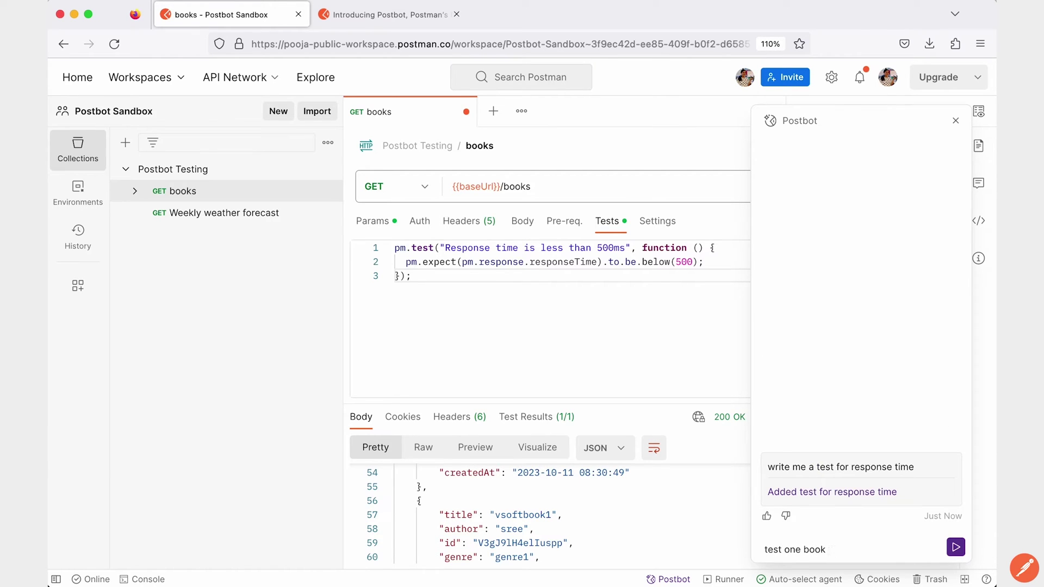
pyautogui.write(' with genre')
pyautogui.write(' fiction')
# Submit the 'test one book with genre fiction' prompt and check the generated tests pass.
pyautogui.click(956, 549)
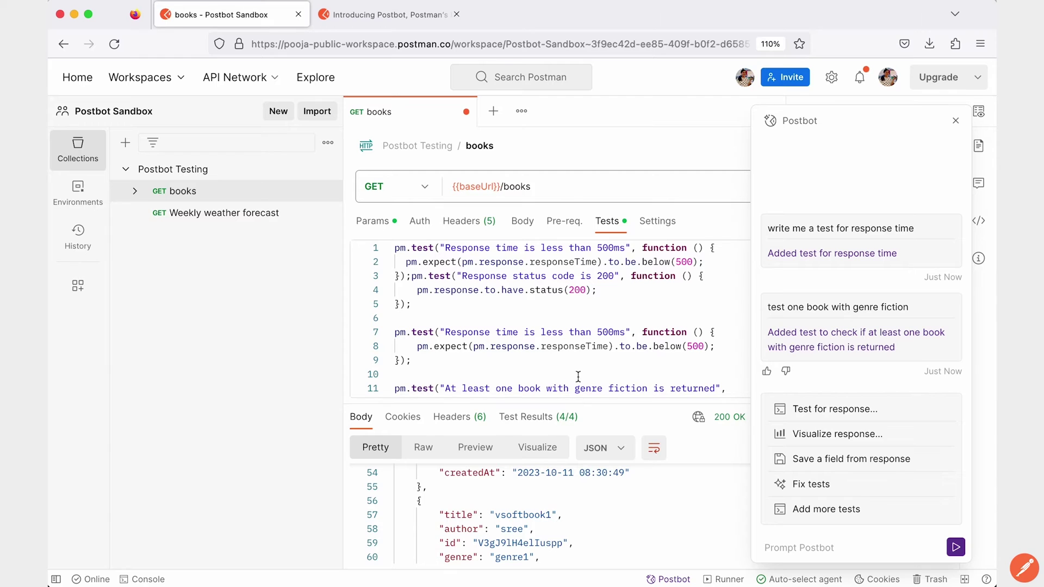
pyautogui.scroll(-2, 578, 371)
pyautogui.scroll(-2, 578, 372)
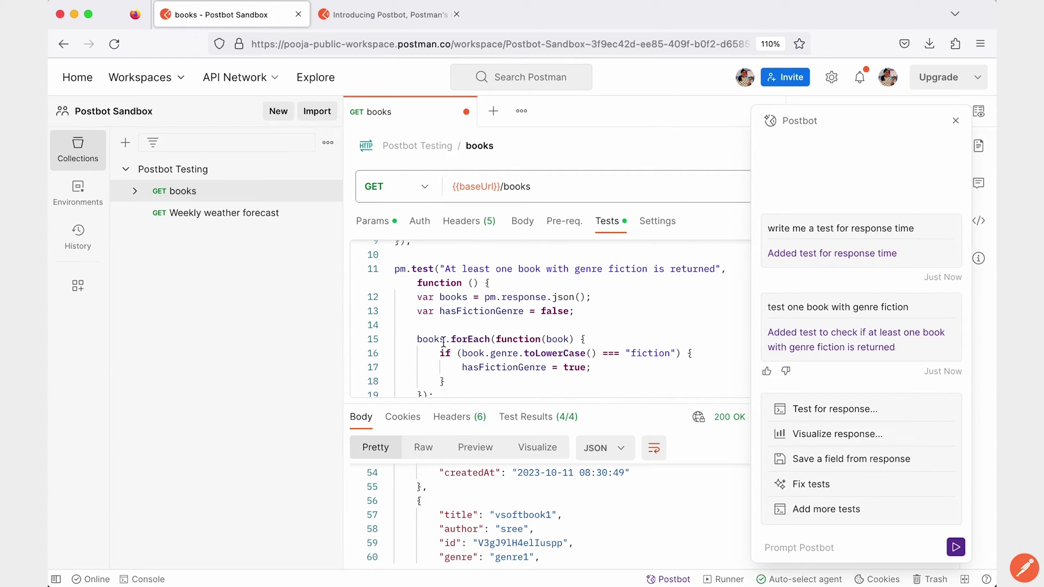
pyautogui.click(548, 424)
pyautogui.scroll(-1, 518, 504)
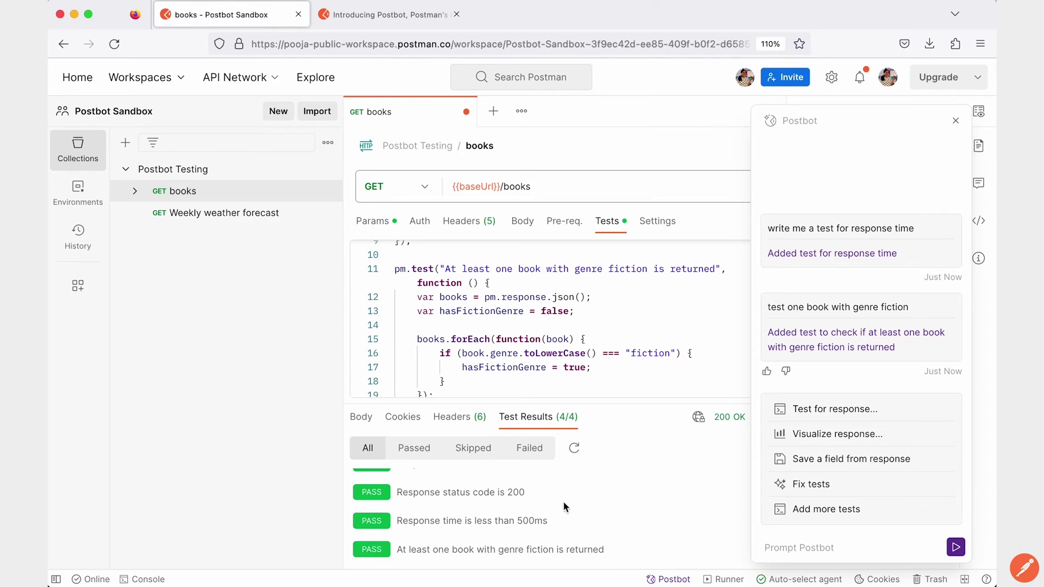
pyautogui.scroll(-2, 537, 361)
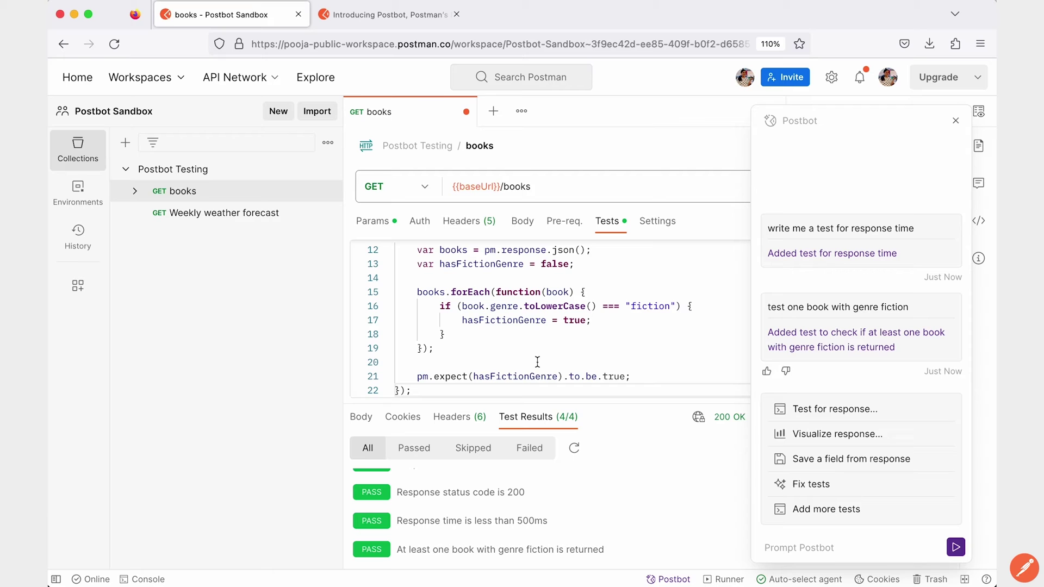
pyautogui.scroll(1, 541, 348)
pyautogui.scroll(4, 542, 348)
pyautogui.scroll(-3, 541, 347)
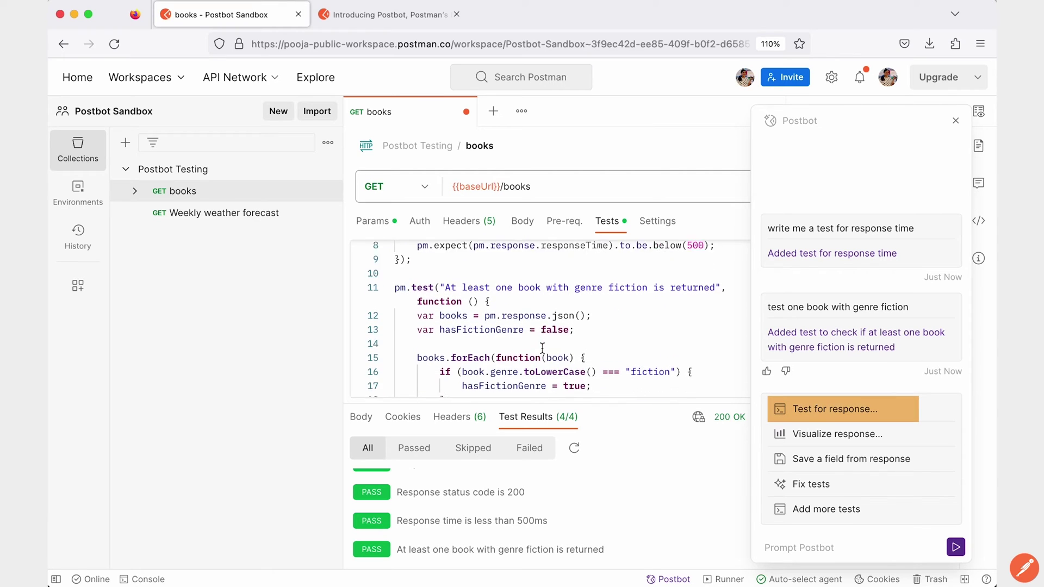
pyautogui.scroll(-1, 541, 348)
pyautogui.scroll(2, 541, 348)
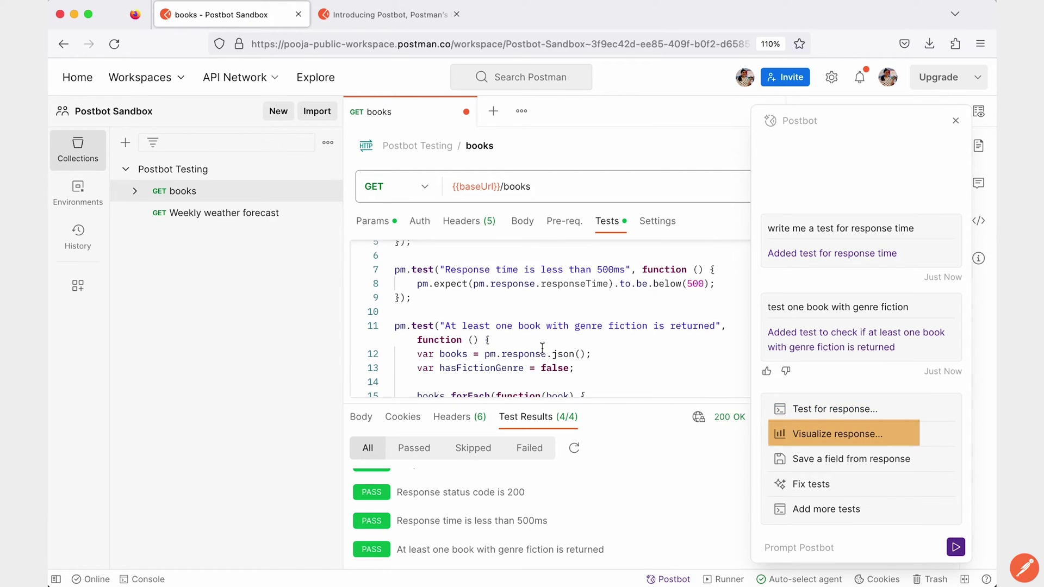
pyautogui.scroll(-3, 542, 348)
pyautogui.scroll(1, 541, 348)
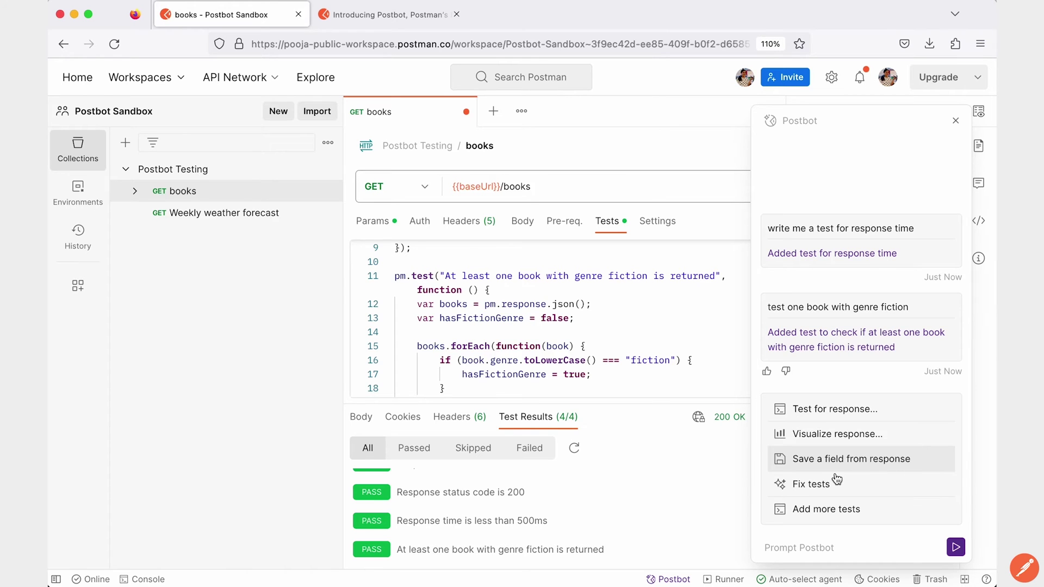
# Have Postbot visualize the books response as a table, enlarge the Visualize view, close Postbot.
pyautogui.click(880, 437)
pyautogui.click(867, 460)
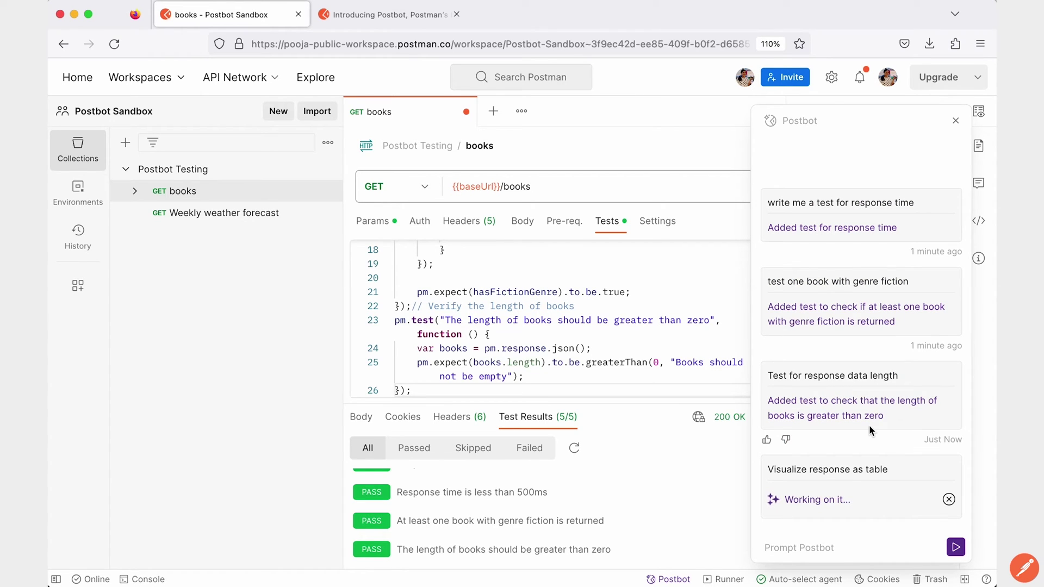
pyautogui.click(360, 418)
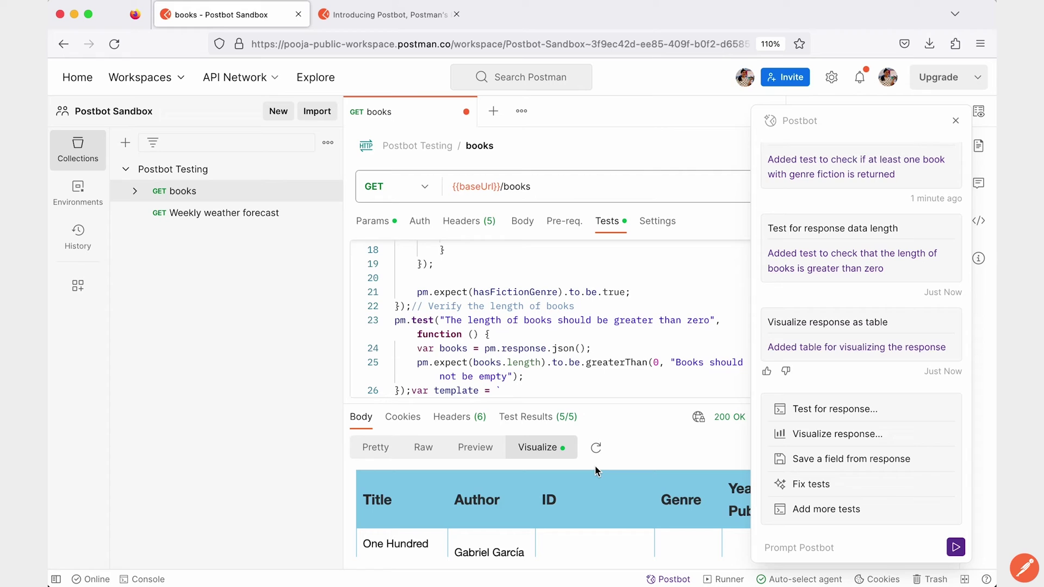
pyautogui.moveTo(658, 405); pyautogui.dragTo(667, 257)
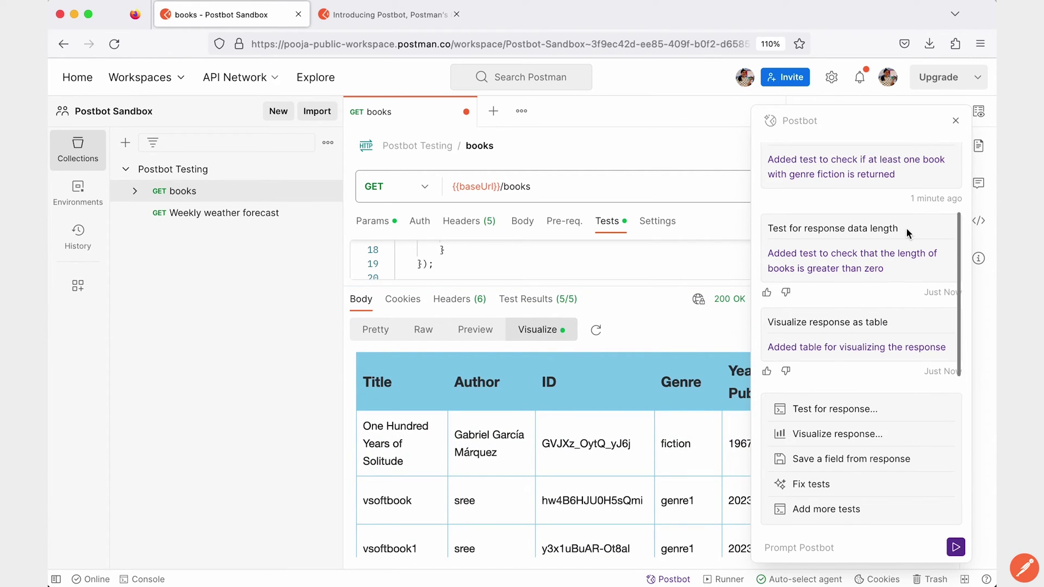
pyautogui.click(955, 121)
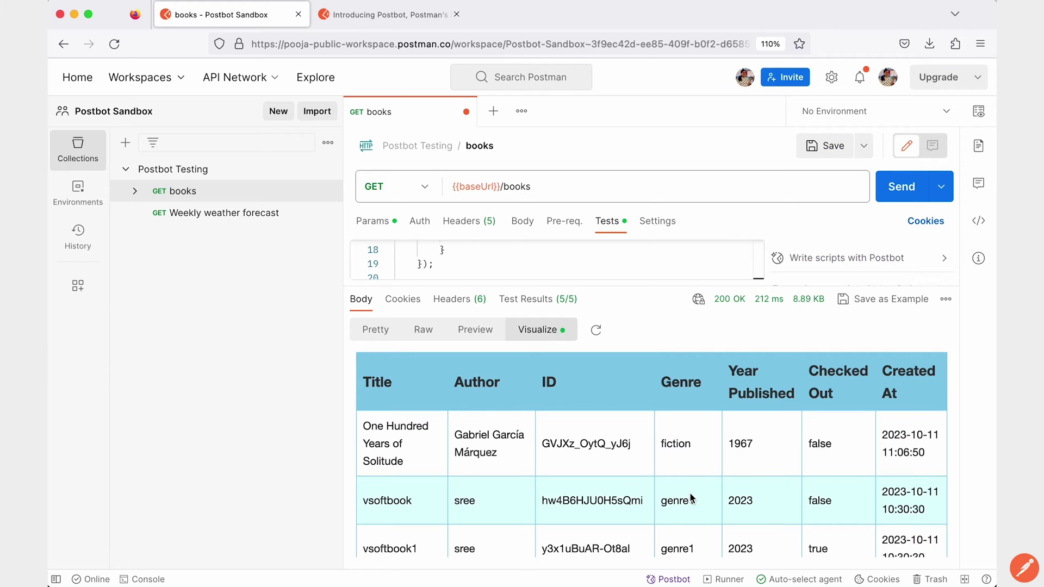
# Have Postbot generate a line chart for the Weekly weather forecast response, then close Postbot.
pyautogui.click(245, 213)
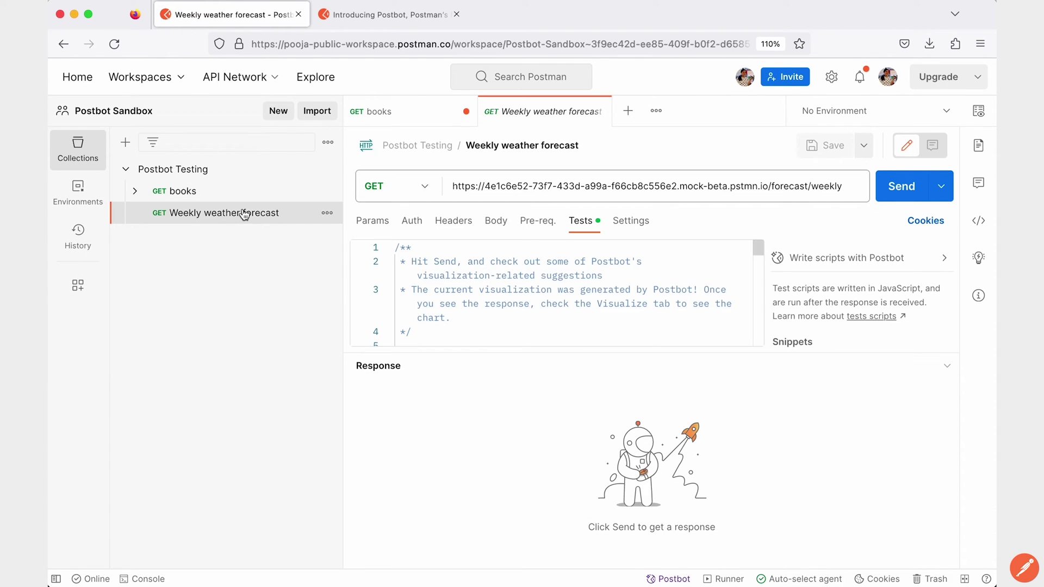
pyautogui.click(914, 261)
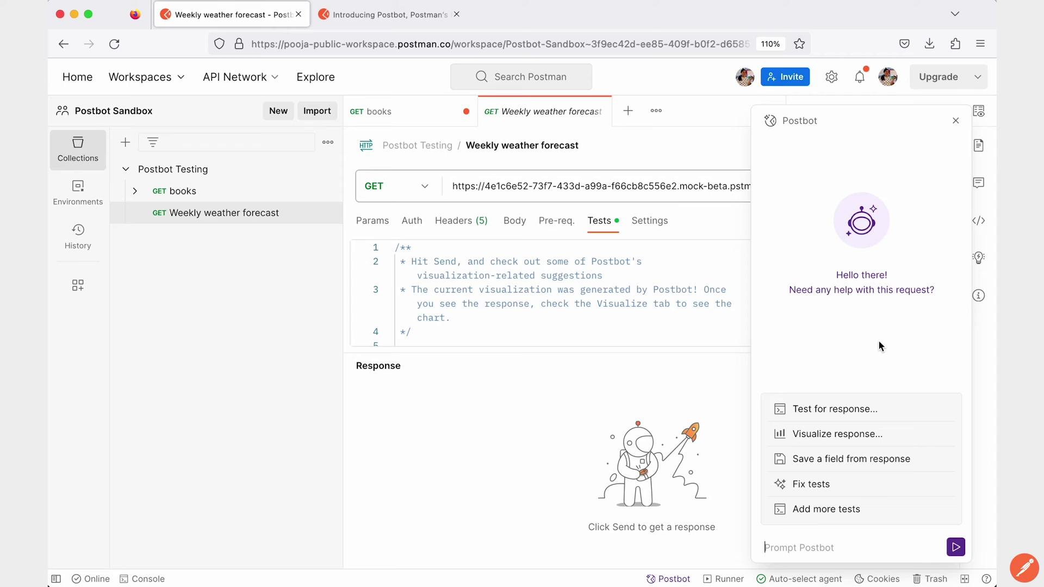
pyautogui.click(862, 441)
pyautogui.click(861, 483)
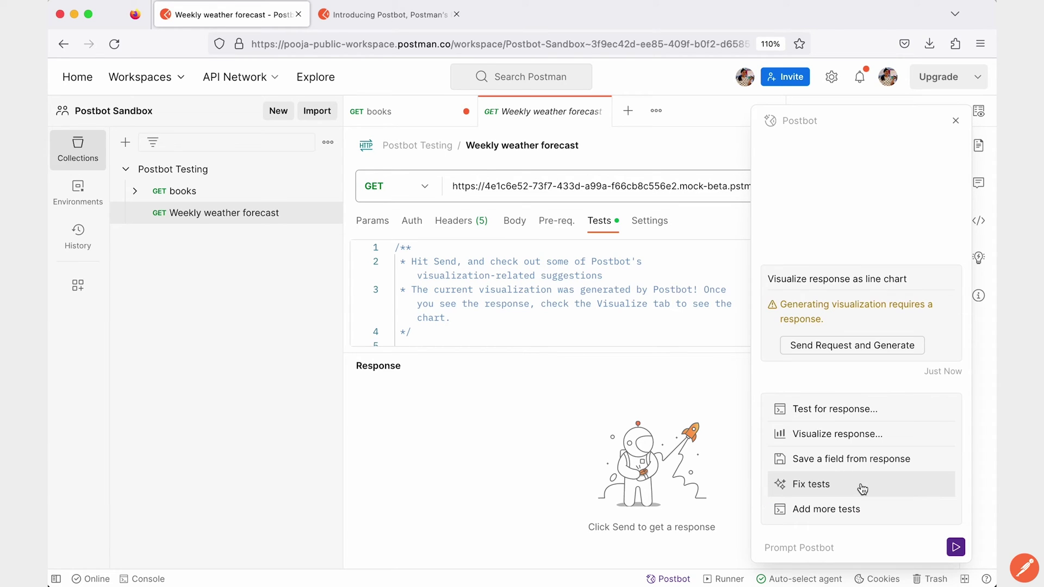
pyautogui.click(824, 351)
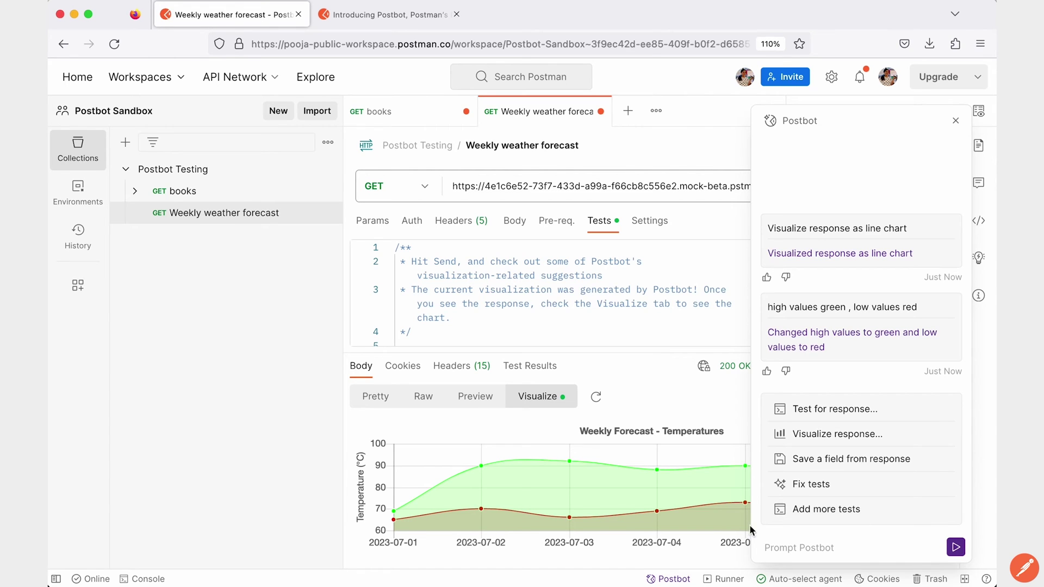
pyautogui.click(955, 122)
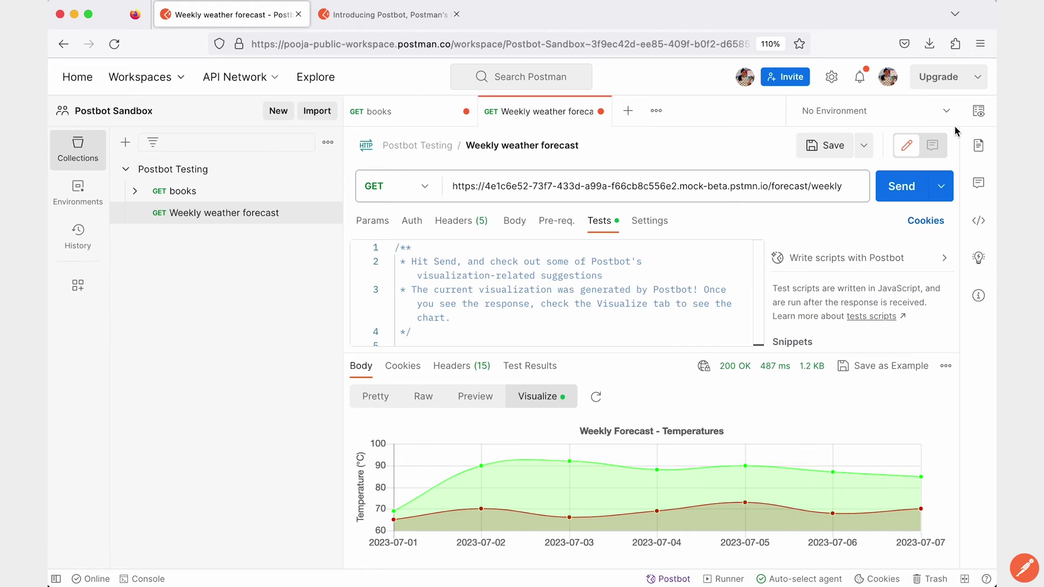
# Reopen Postbot, enlarge the forecast chart area, and close Postbot again.
pyautogui.click(909, 255)
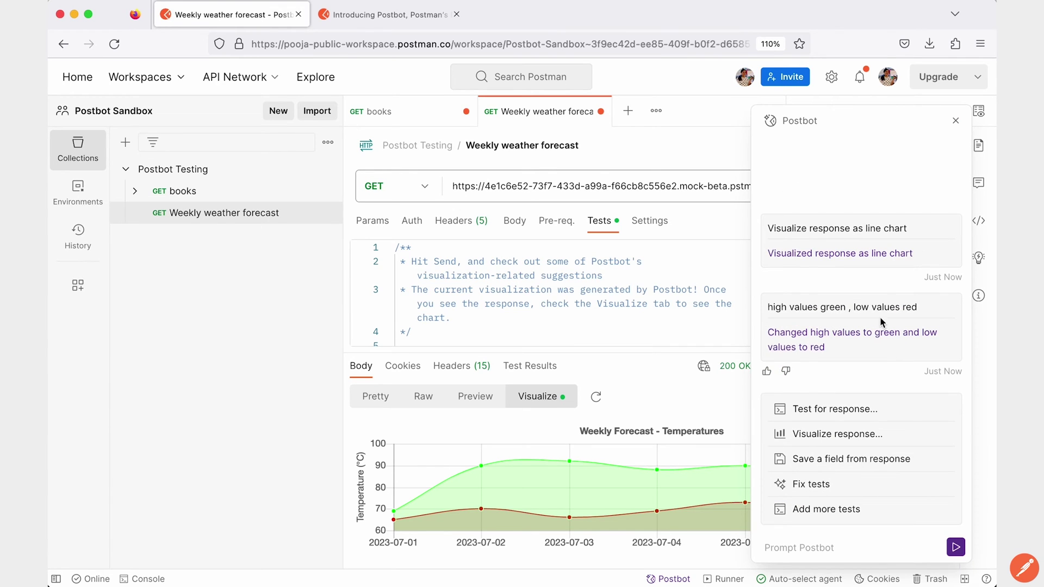
pyautogui.moveTo(682, 345)
pyautogui.mouseDown()
pyautogui.moveTo(692, 338)
pyautogui.moveTo(691, 270)
pyautogui.mouseUp()
pyautogui.click(956, 122)
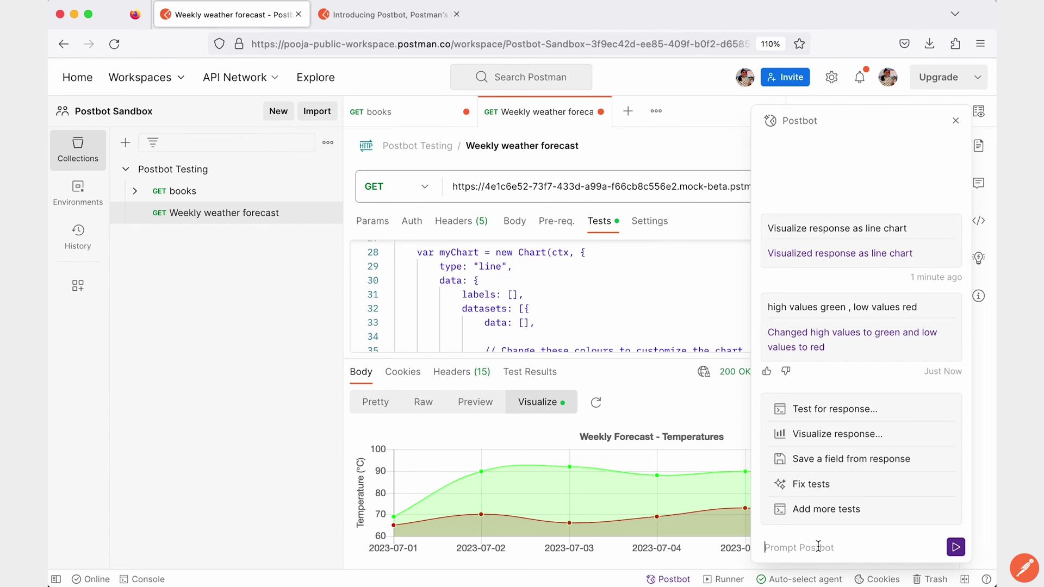
pyautogui.write('how do')
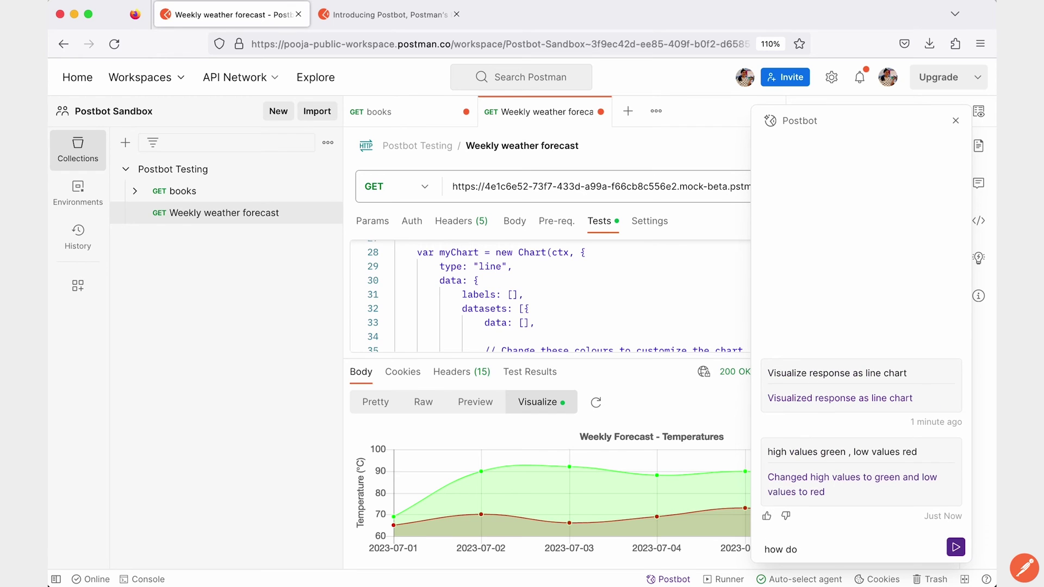
pyautogui.write(' I moni')
pyautogui.write('tor my t')
pyautogui.write('ests ?')
# Send Postbot the question 'how do I monitor my tests ?'.
pyautogui.click(954, 548)
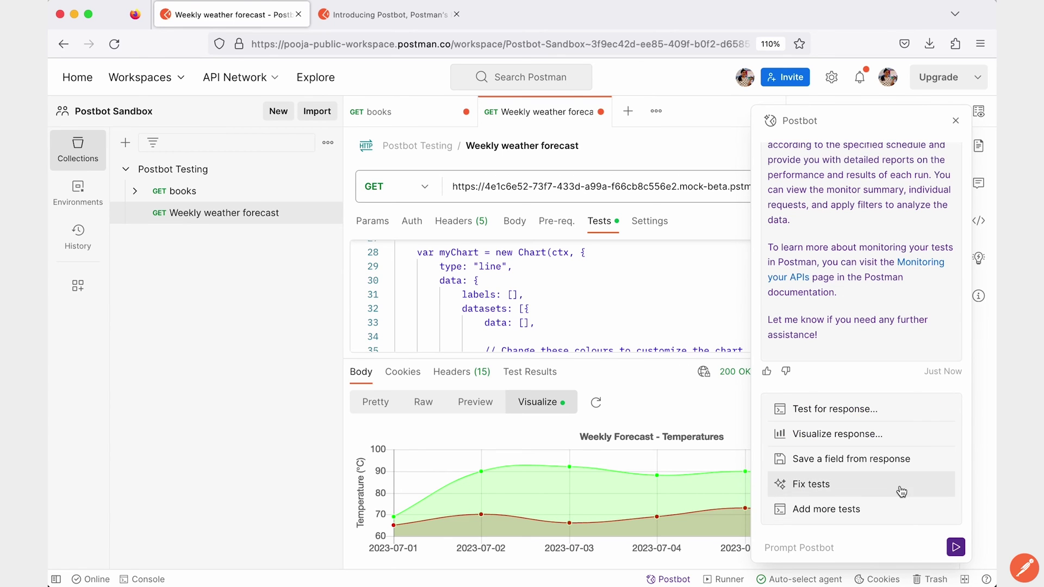
pyautogui.scroll(2, 872, 302)
pyautogui.scroll(2, 874, 301)
pyautogui.scroll(2, 873, 302)
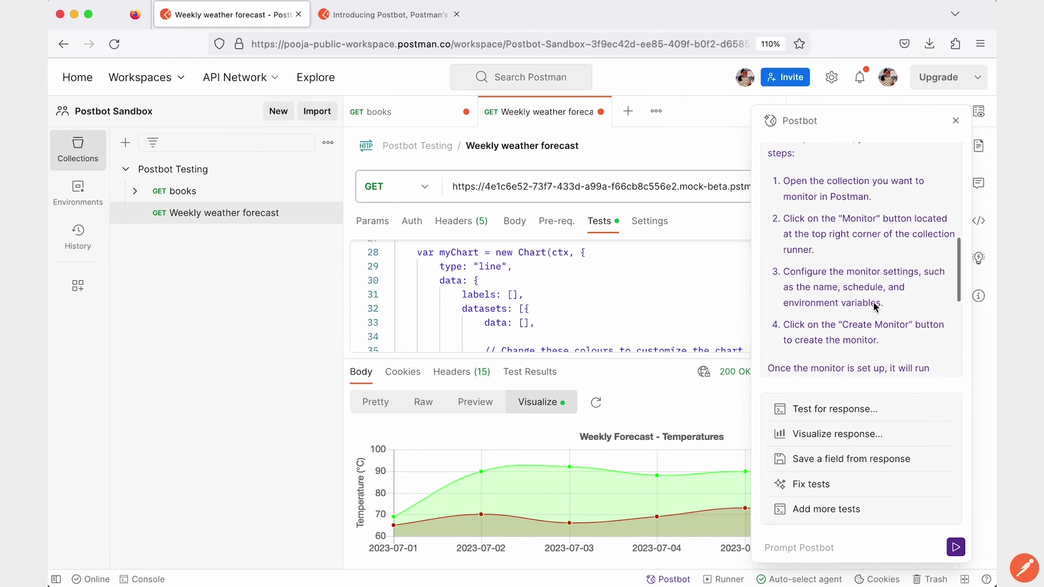
pyautogui.scroll(1, 874, 304)
pyautogui.scroll(2, 873, 304)
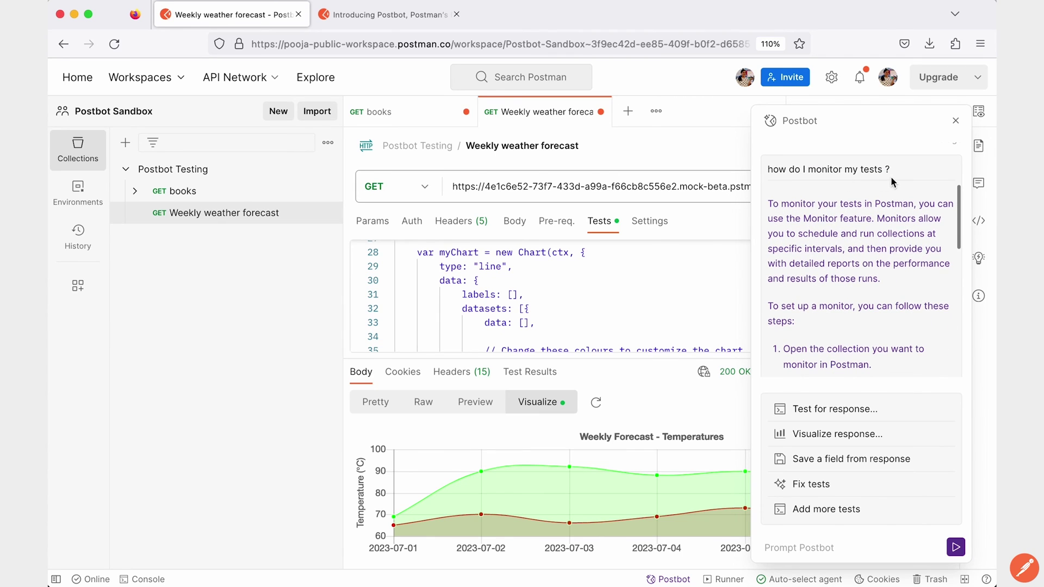
pyautogui.scroll(-3, 869, 255)
pyautogui.scroll(1, 869, 255)
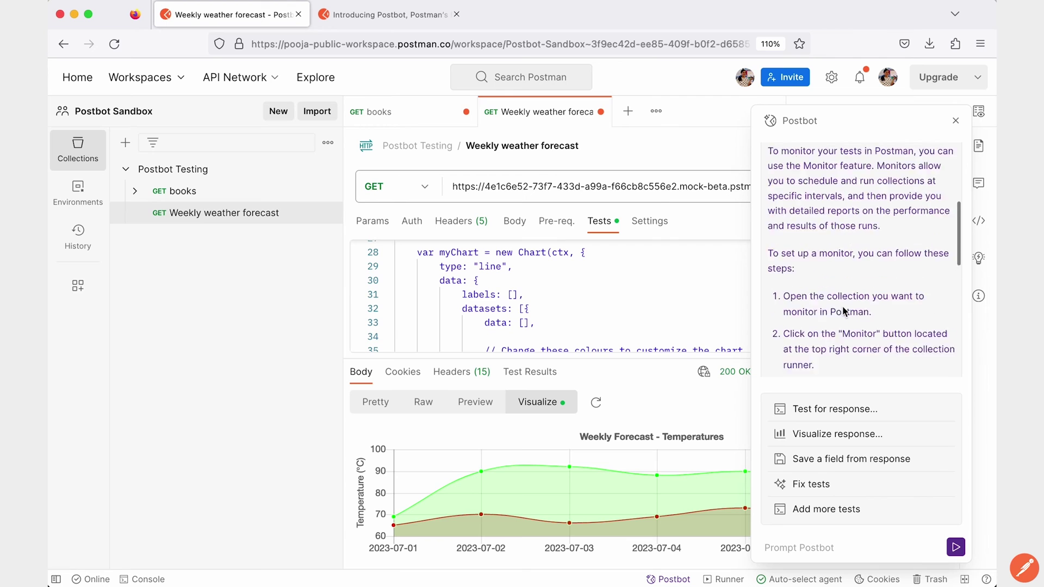
pyautogui.scroll(2, 867, 261)
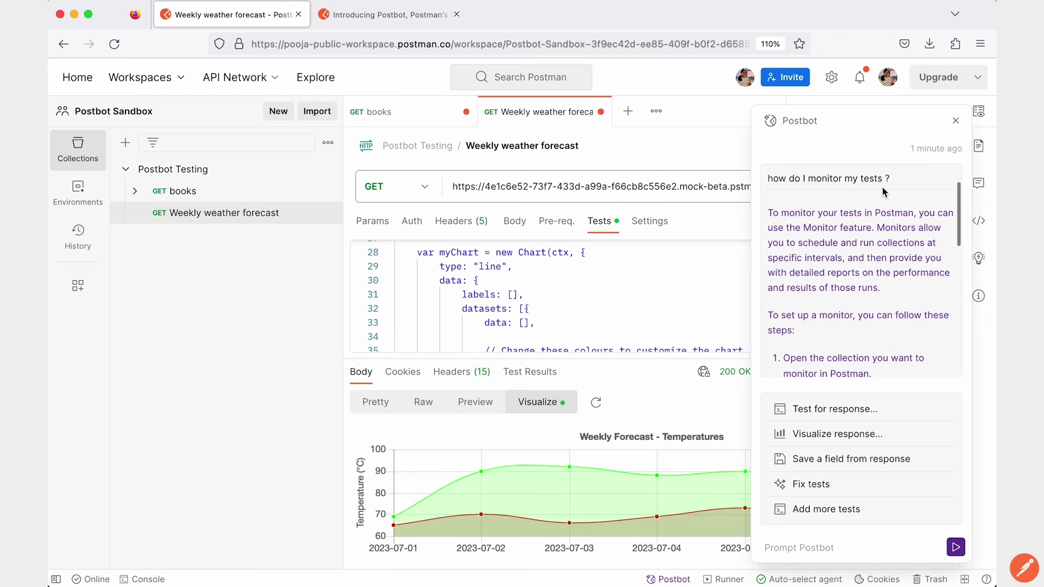
pyautogui.scroll(-2, 860, 285)
pyautogui.scroll(-1, 862, 290)
pyautogui.scroll(-1, 862, 290)
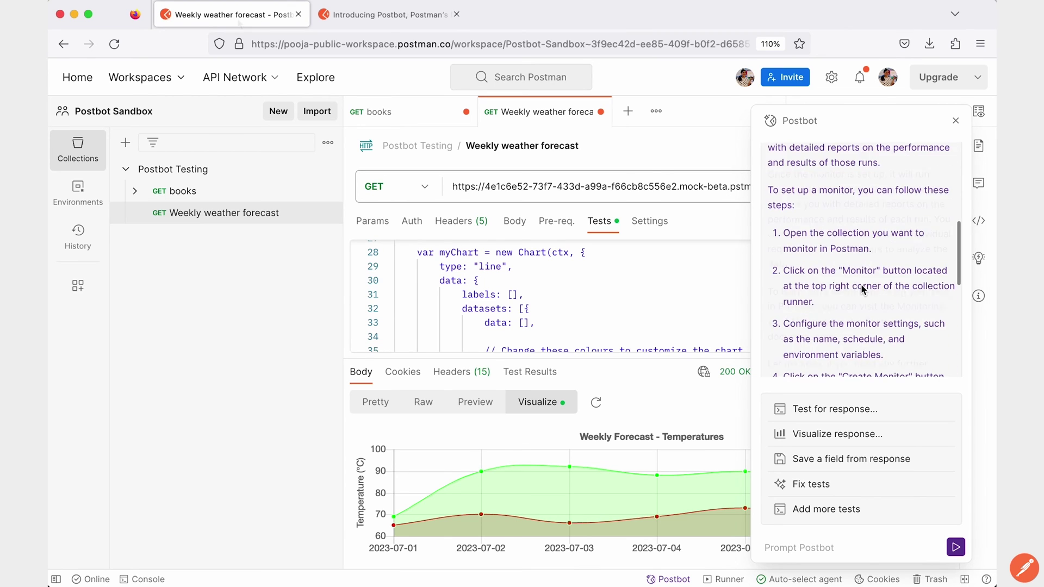
pyautogui.scroll(-5, 862, 290)
pyautogui.click(681, 579)
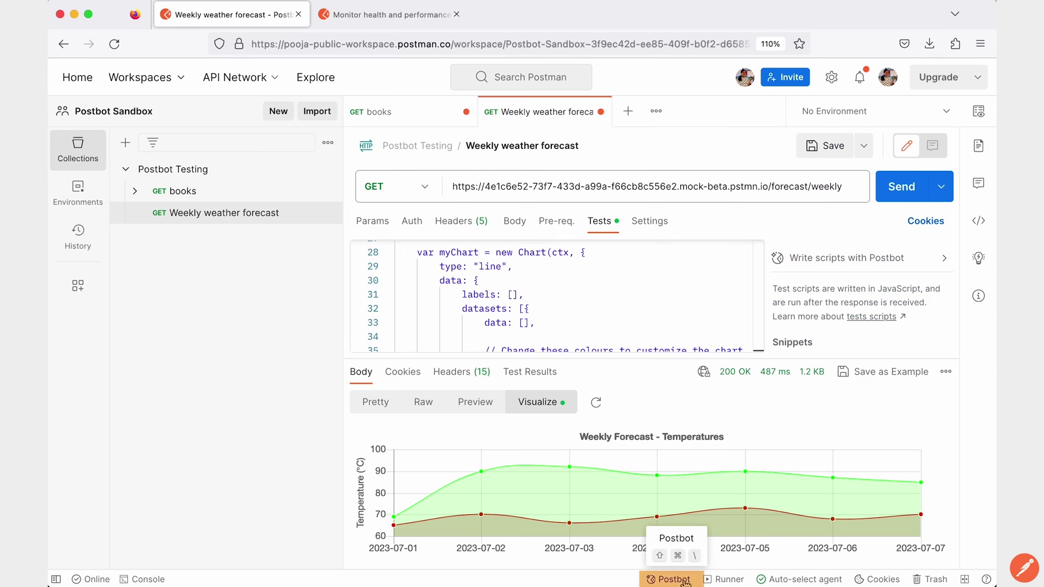
pyautogui.click(684, 580)
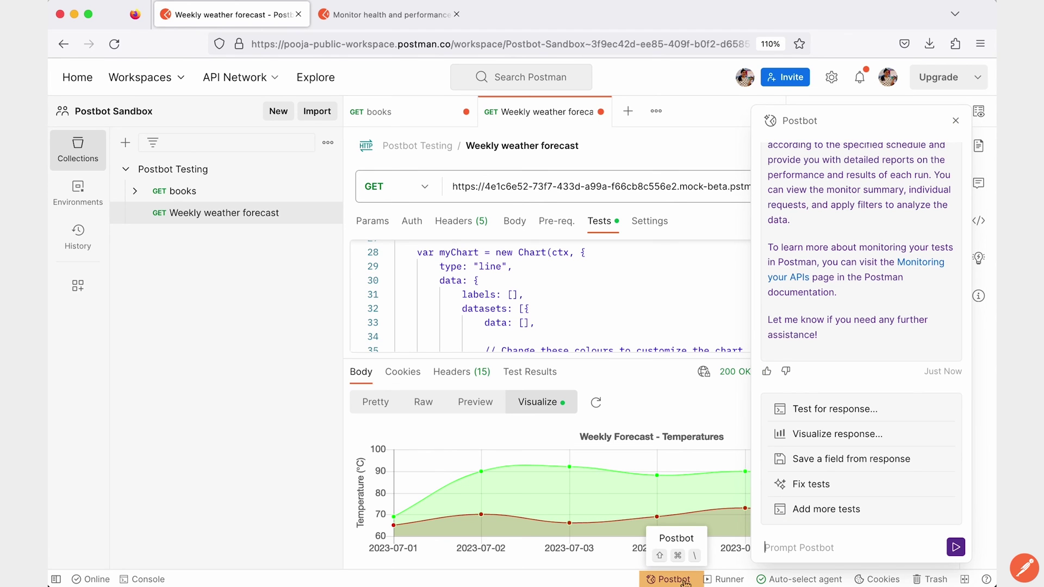